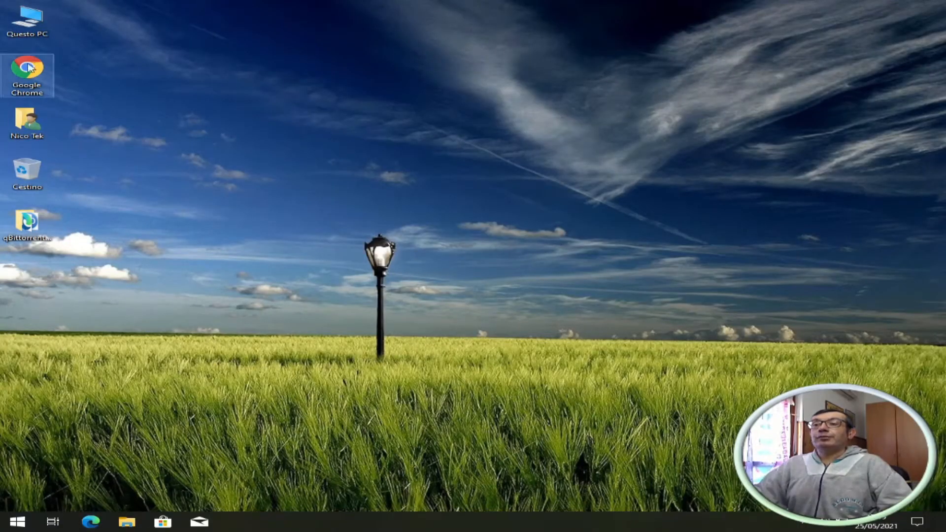
- Open Google Chrome, search Google for "remove background" and open the remove.bg site from the results
double_click(28, 68)
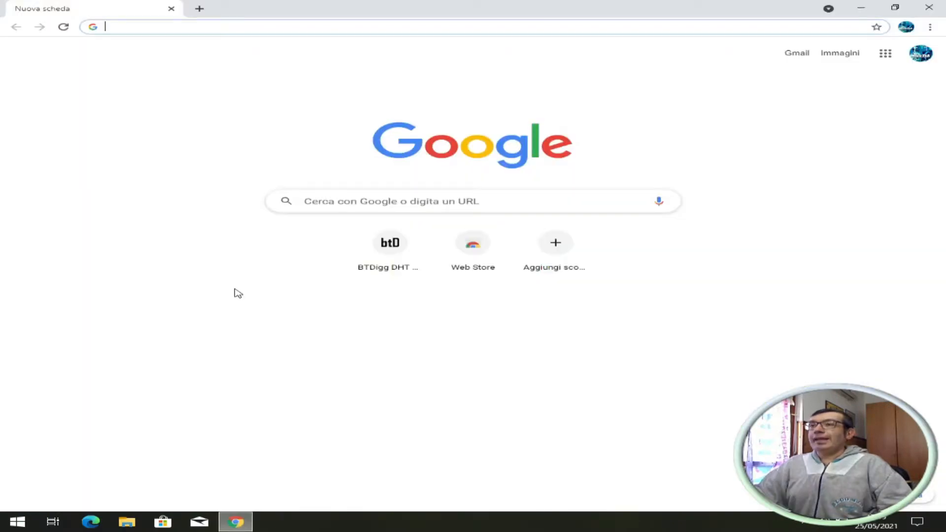
click(394, 201)
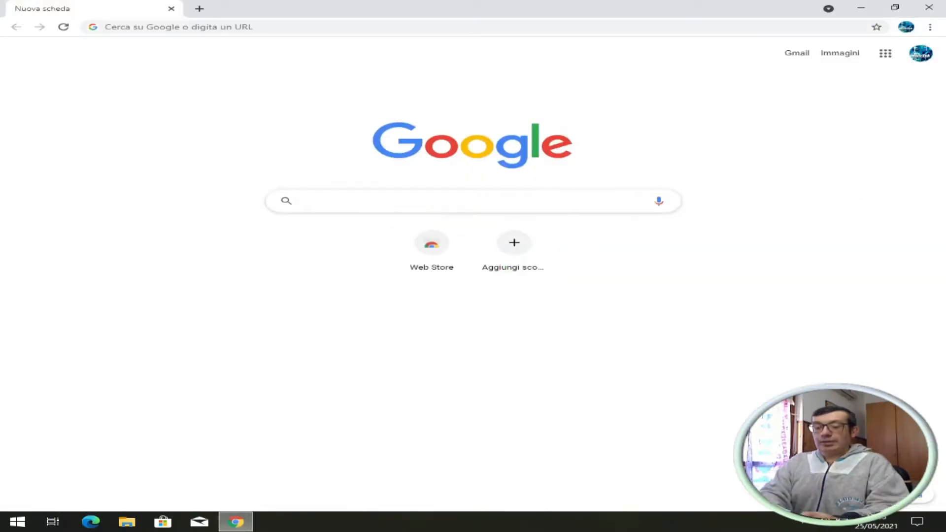
text(remove)
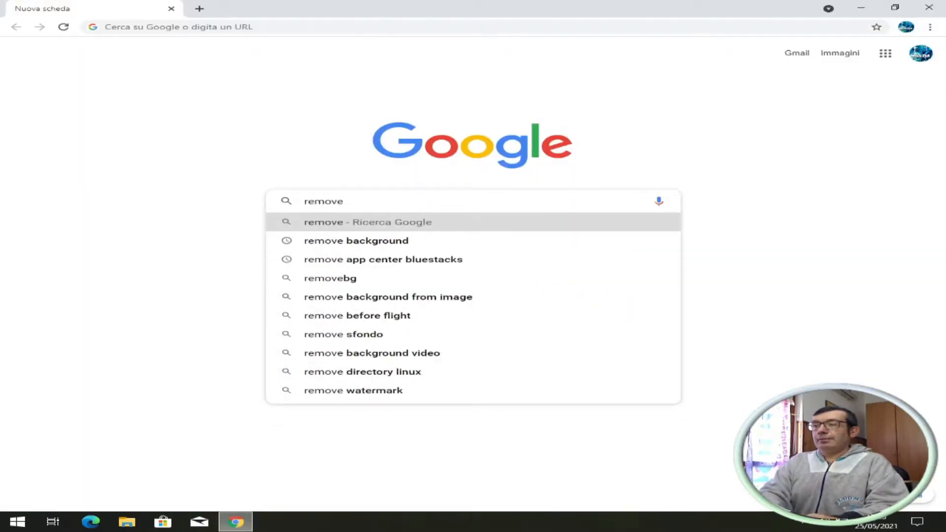
key(BackSpace)
key(BackSpace)
key(BackSpace)
key(BackSpace)
key(BackSpace)
text(emove backg)
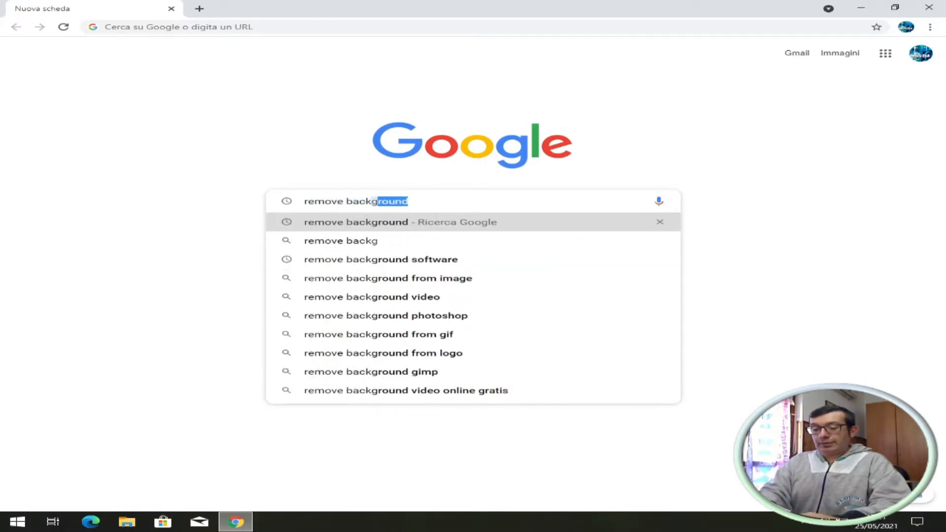
text(round)
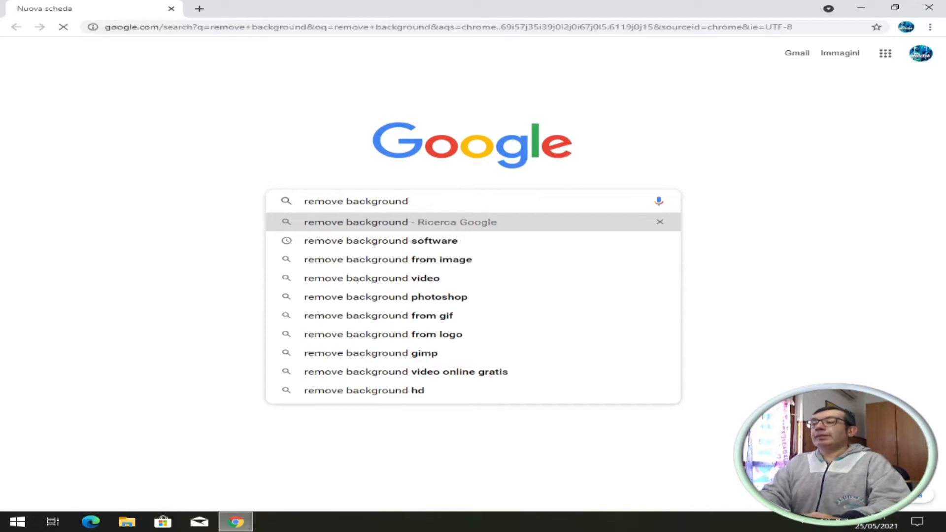
key(Return)
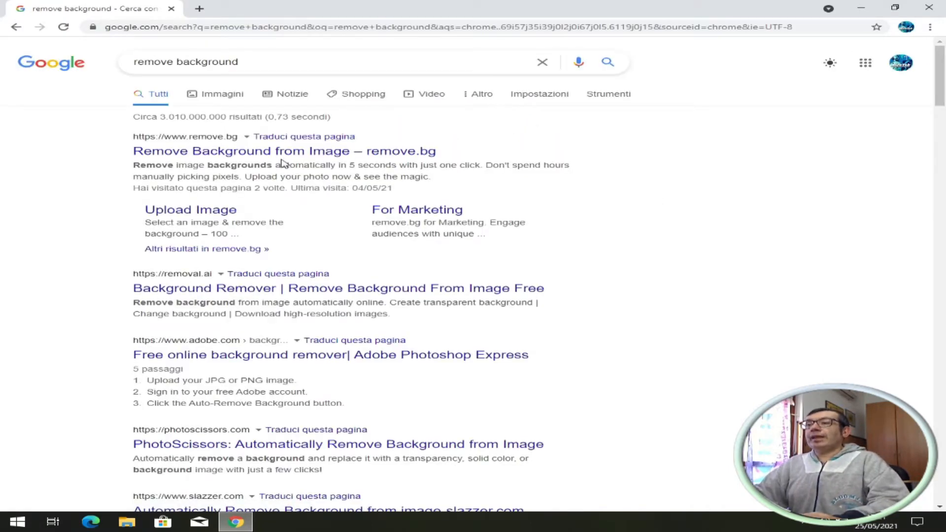
click(290, 152)
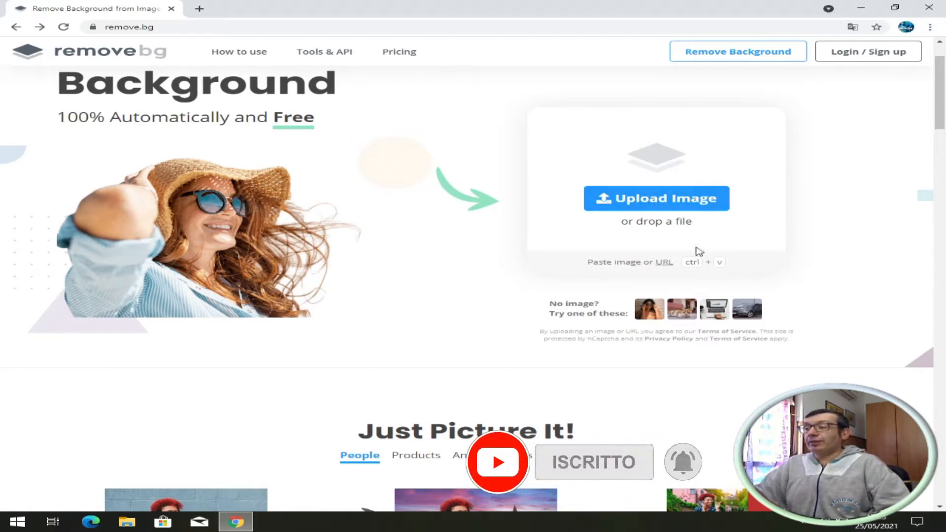
- Remove the background from the sample photo of the woman and compare the original with the cutout
scroll(620, 418, up, 1)
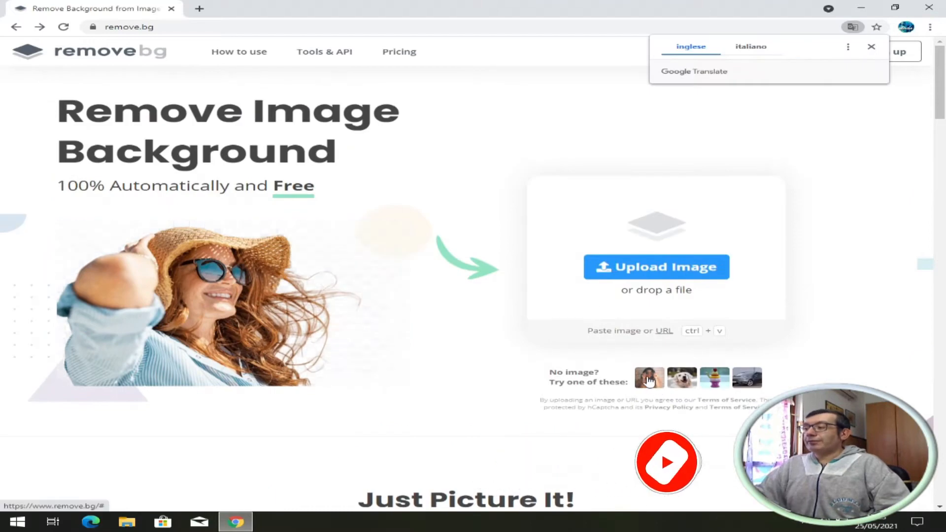
click(653, 385)
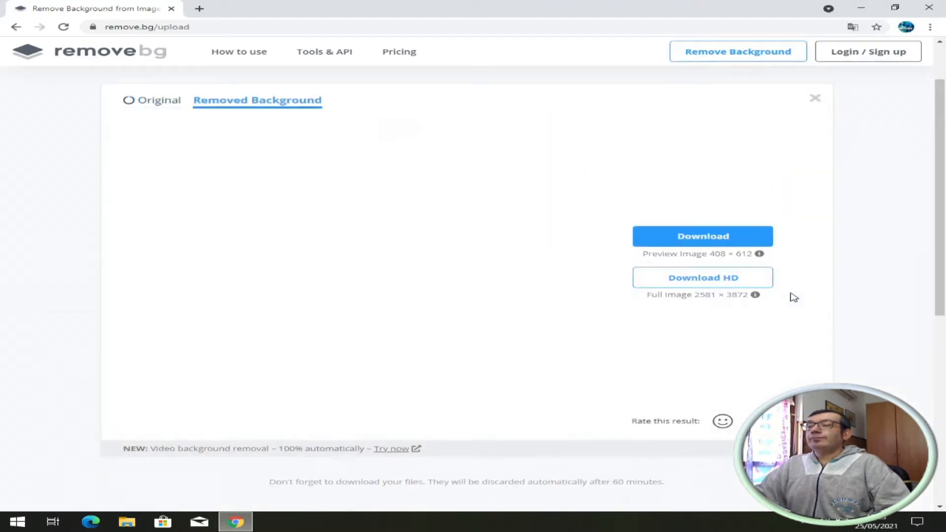
click(145, 103)
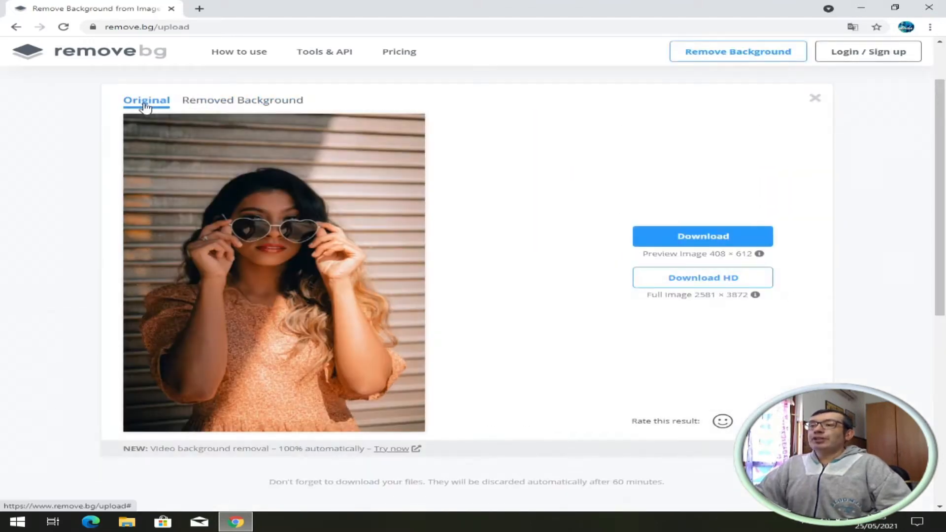
click(242, 103)
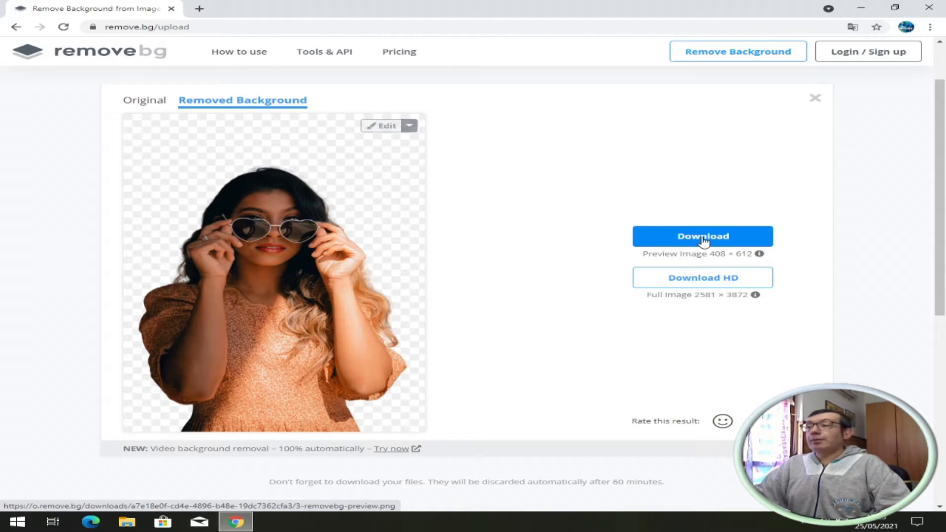
- Check the HD download offer for the full-size cutout and close it
click(700, 285)
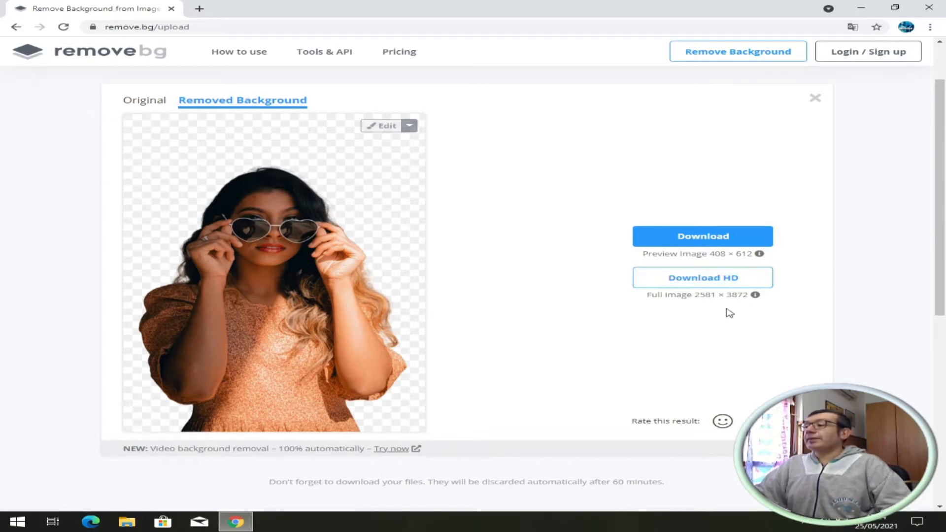
click(706, 281)
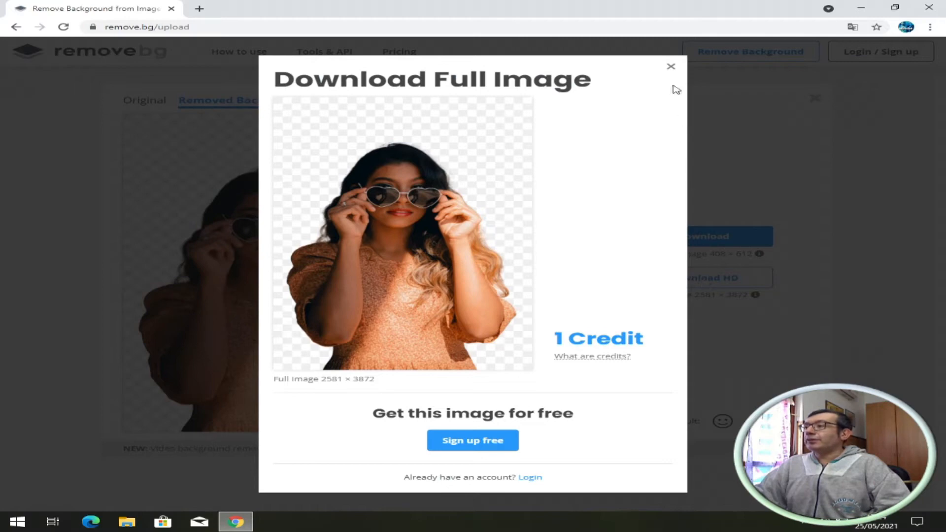
click(671, 67)
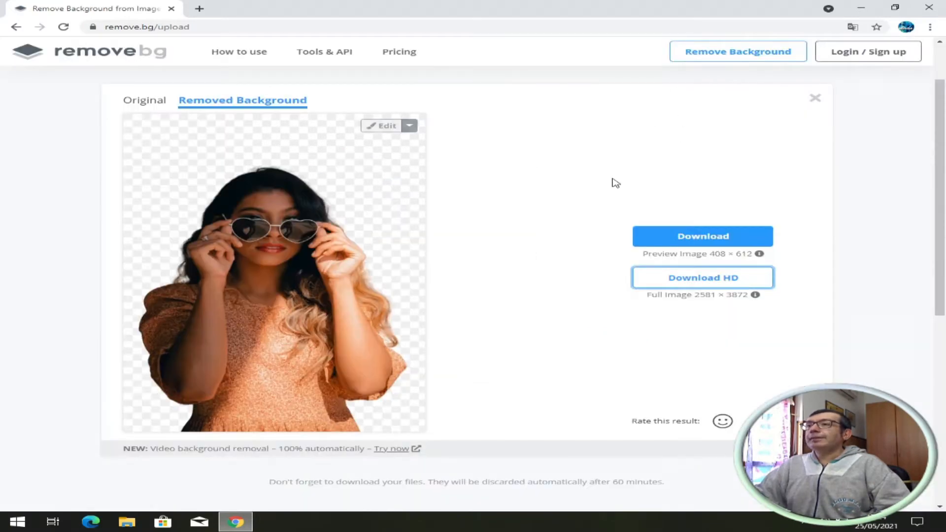
- Open the cutout for editing and try several blur strengths on its original background
click(388, 126)
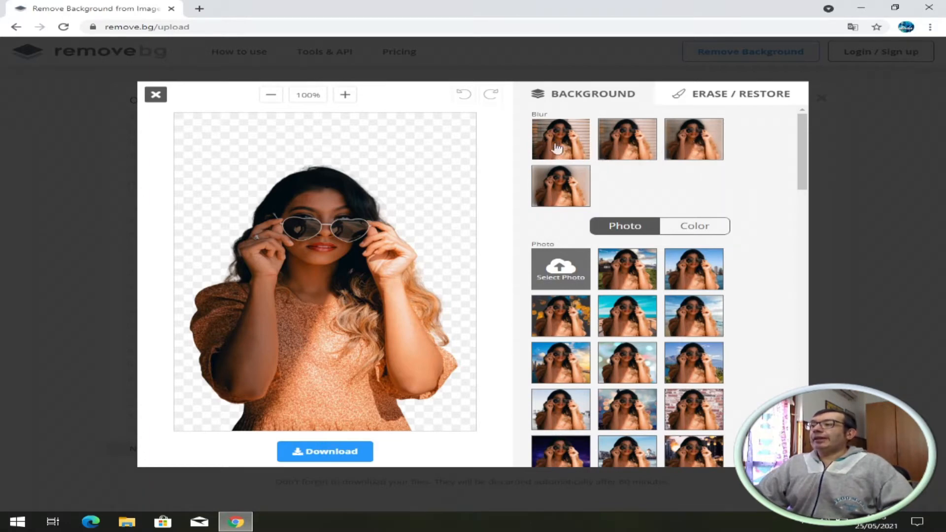
click(563, 134)
click(651, 153)
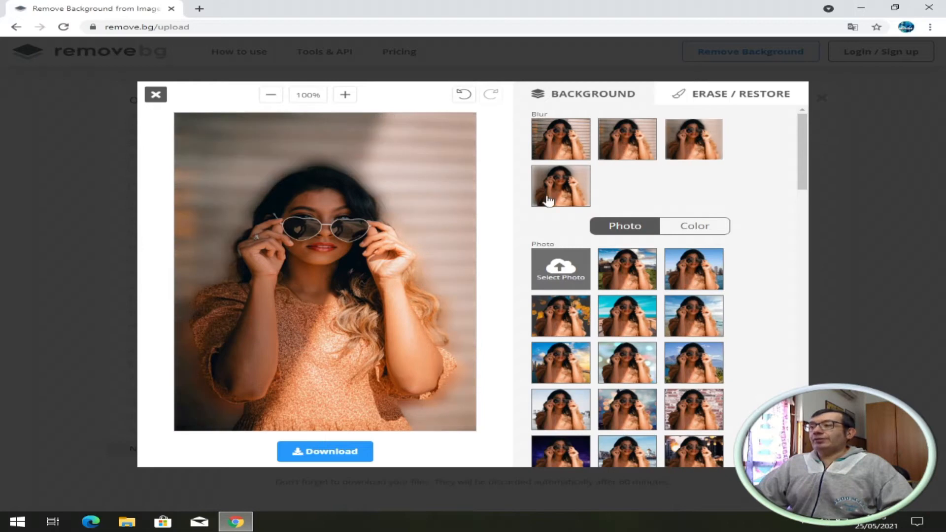
click(554, 192)
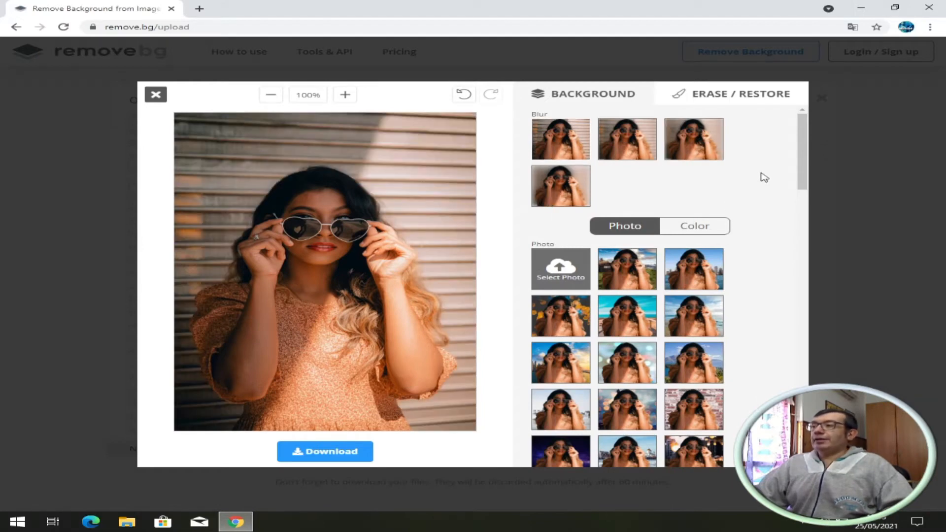
- Try the mountain landscape with the wooden cabin as background, and open and cancel the choice of a custom photo
scroll(765, 177, down, 2)
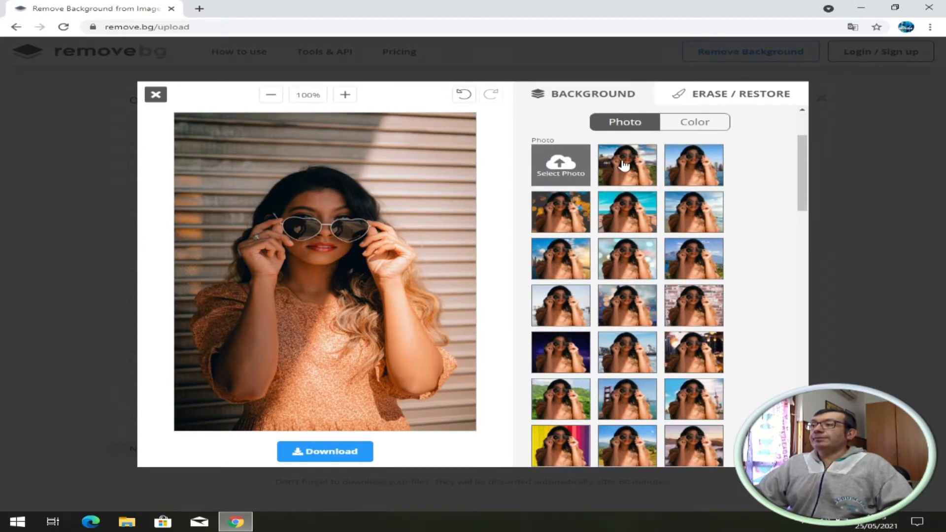
click(623, 165)
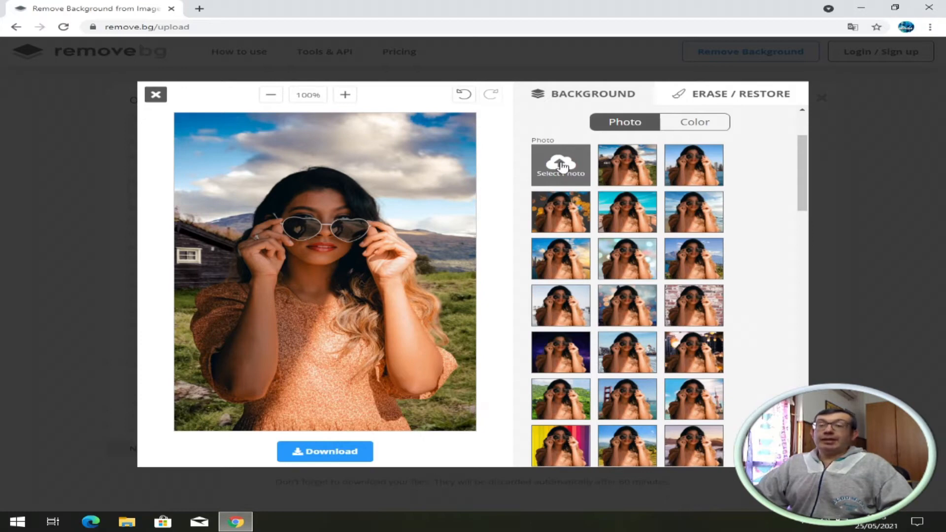
click(563, 167)
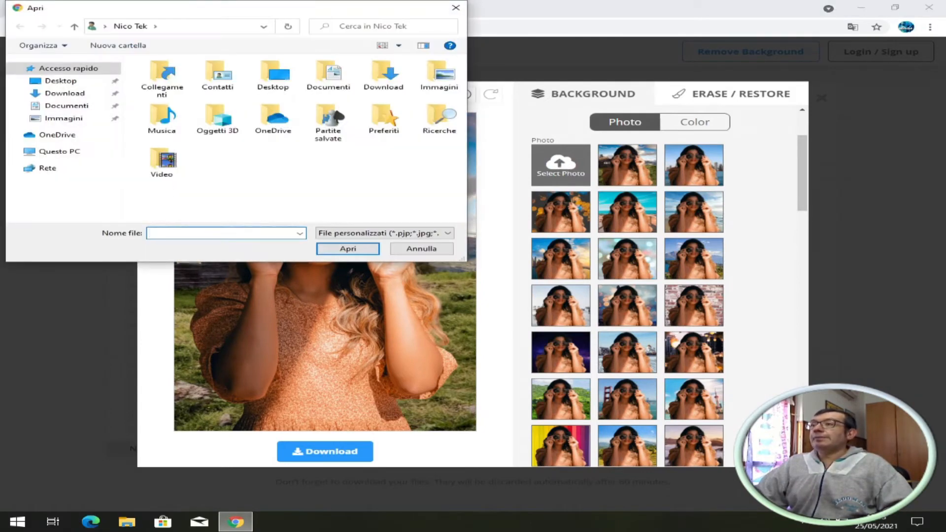
click(456, 8)
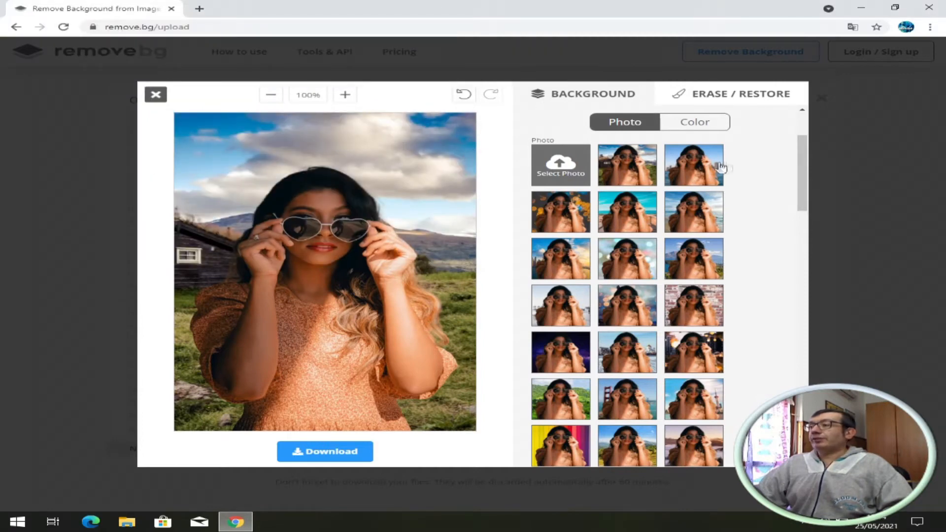
- Try several other preset photo backgrounds behind the woman, including the orange and blue bokeh lights
click(685, 170)
click(619, 216)
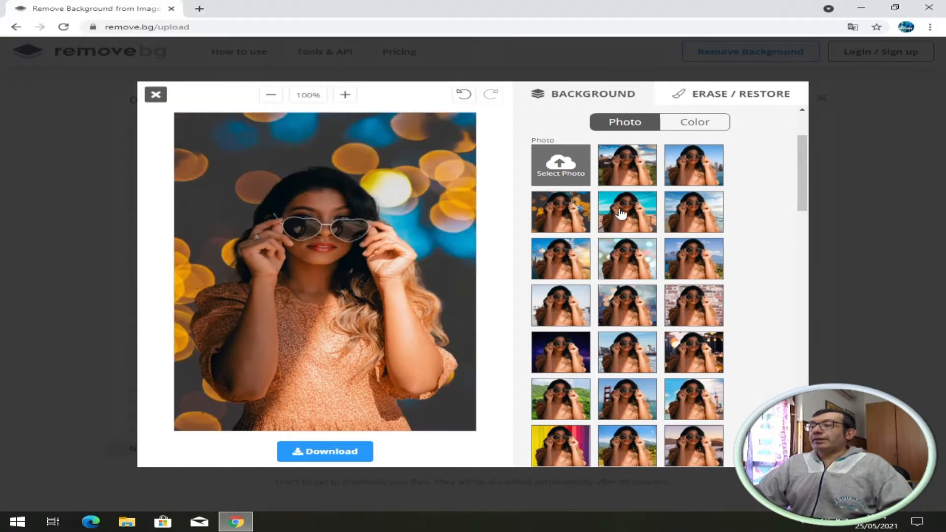
click(697, 211)
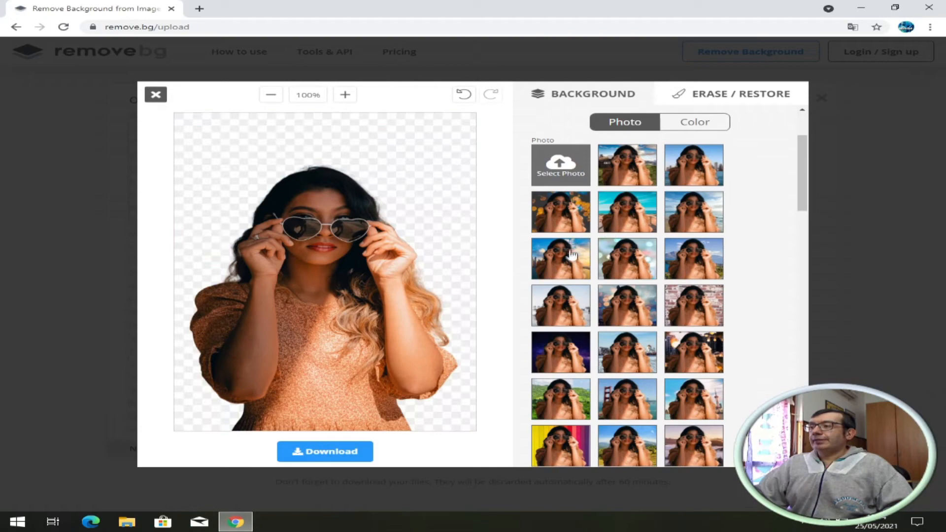
click(637, 254)
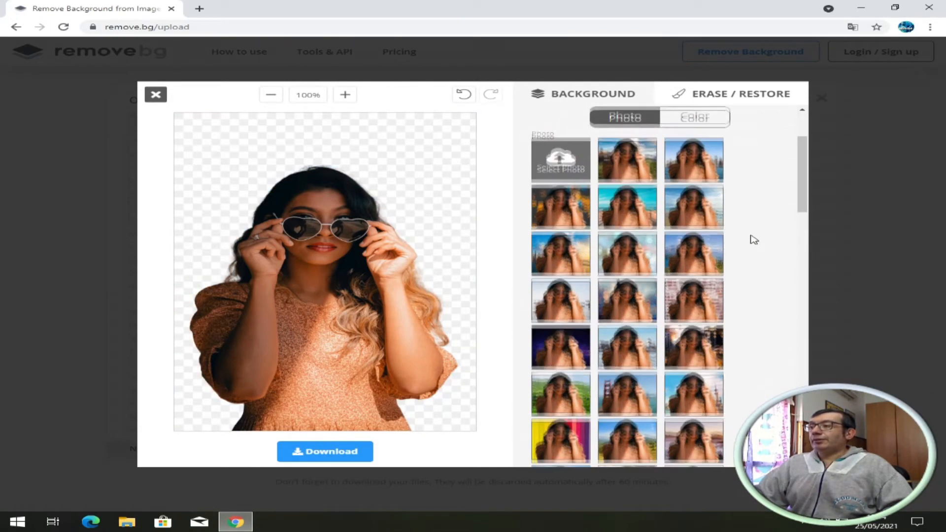
- Try more preset photos, including the brick wall, and set the city buildings with orange bokeh lights as the background
scroll(749, 238, down, 2)
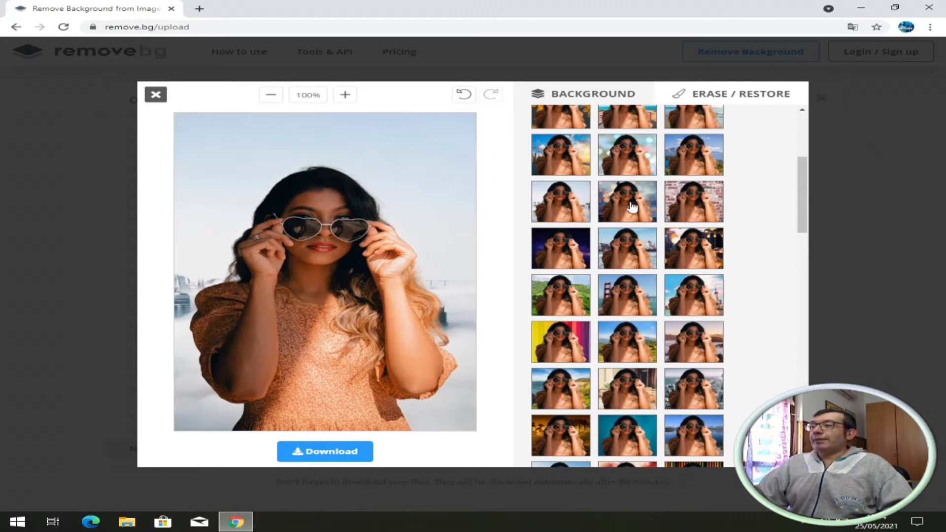
click(678, 204)
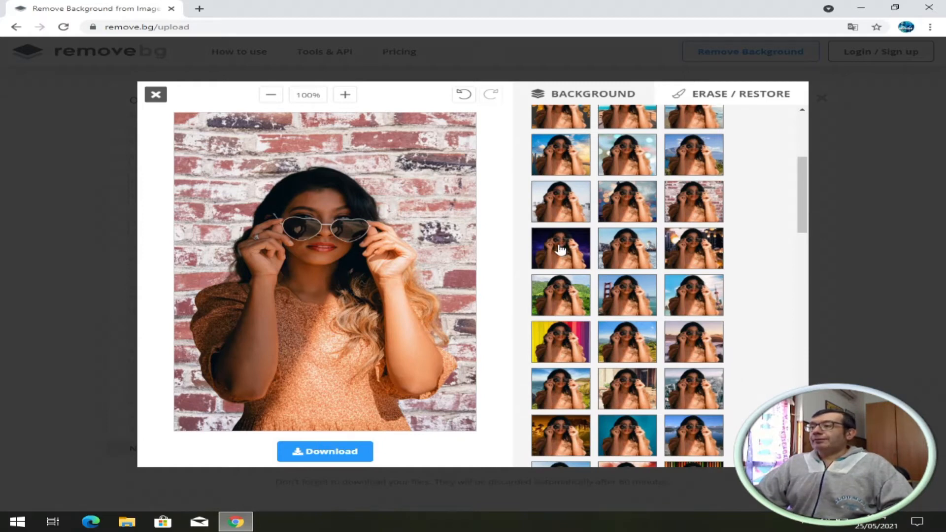
click(564, 246)
click(626, 246)
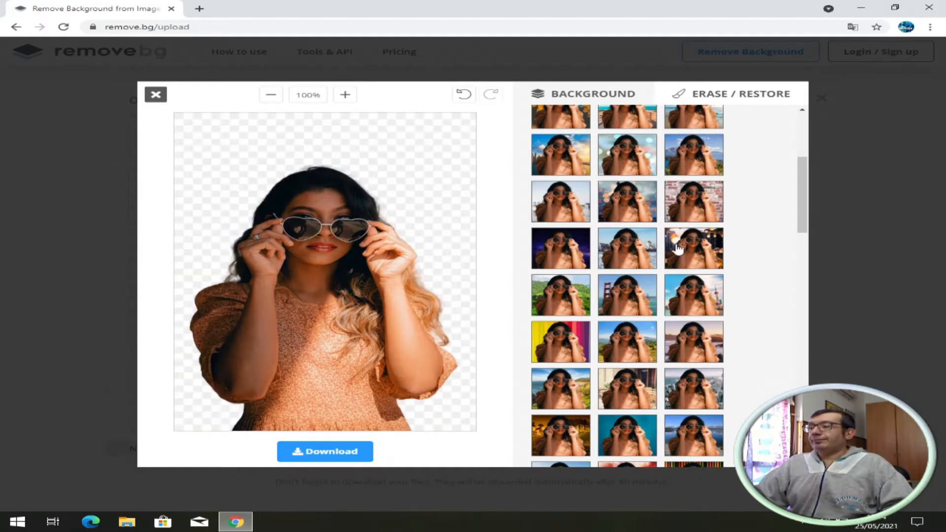
click(626, 247)
scroll(618, 282, down, 10)
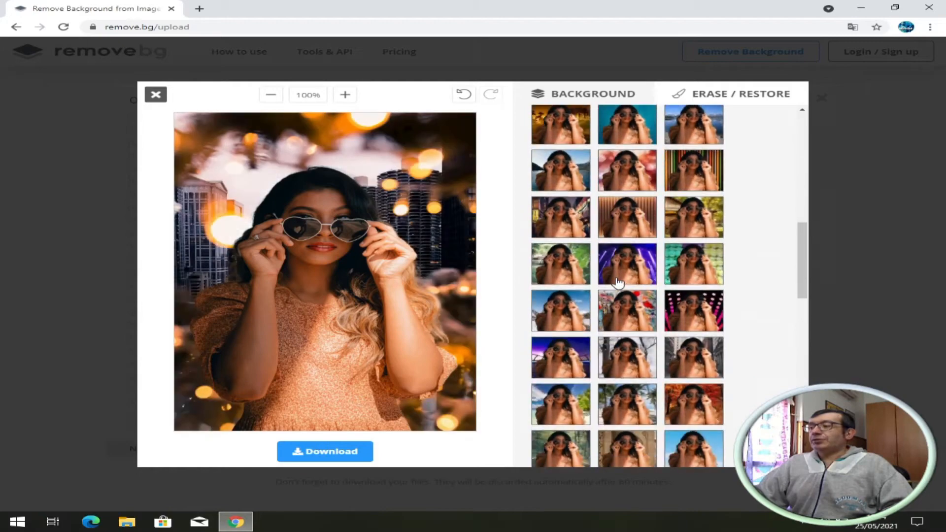
scroll(618, 282, up, 10)
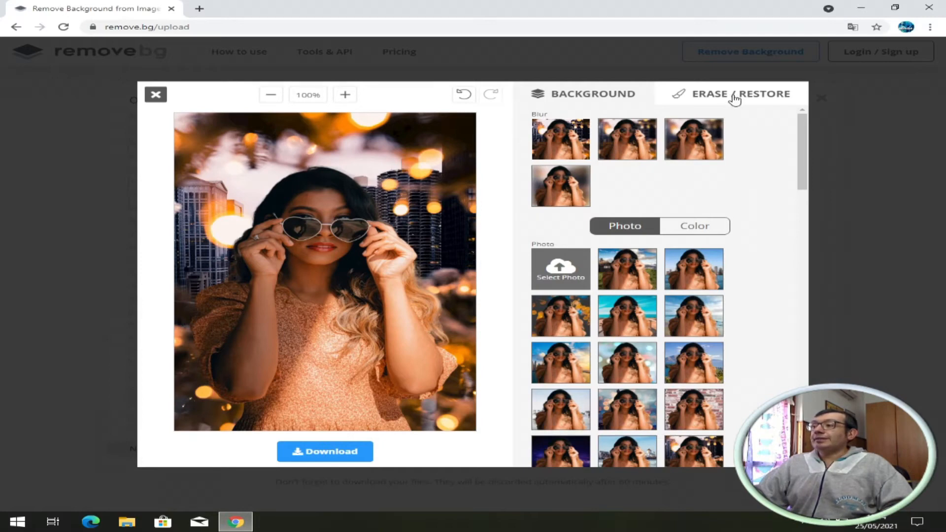
- Open the Erase / Restore tools and look at the Erase and Restore brush modes
click(735, 98)
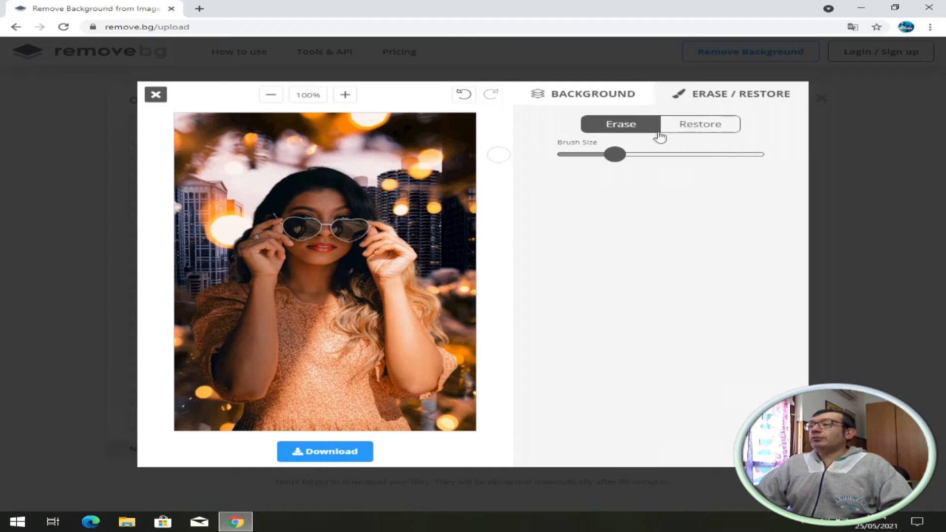
click(685, 128)
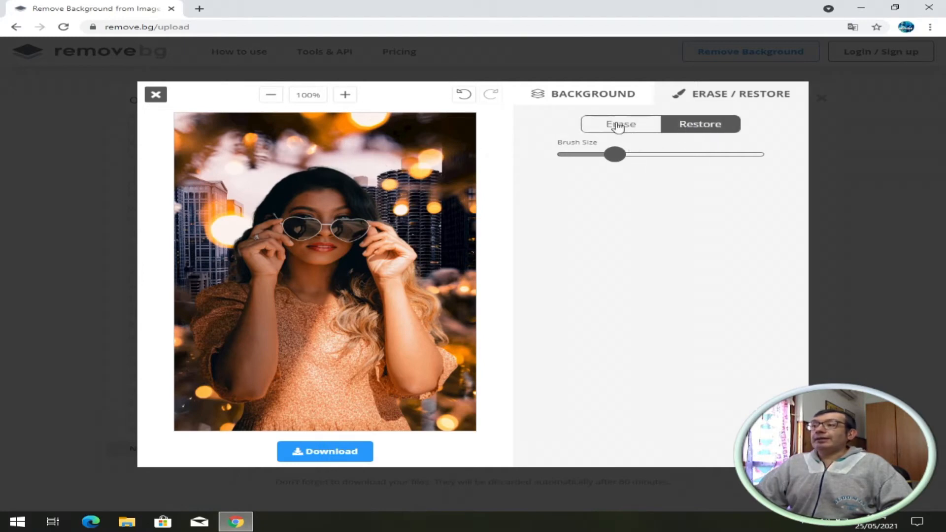
click(620, 126)
click(685, 126)
click(641, 129)
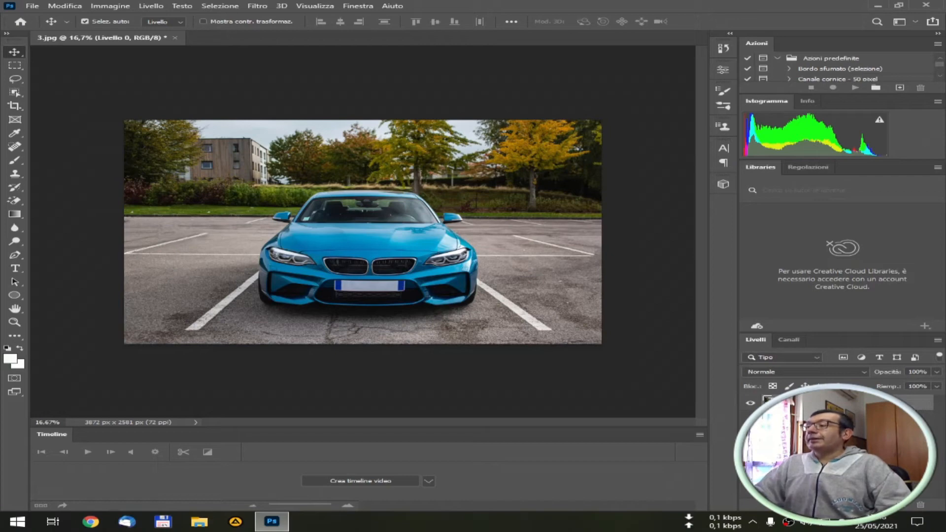
- Remove the background around the blue car with the Rimuovi sfondo quick action and close the quick actions window
click(723, 71)
scroll(704, 165, down, 2)
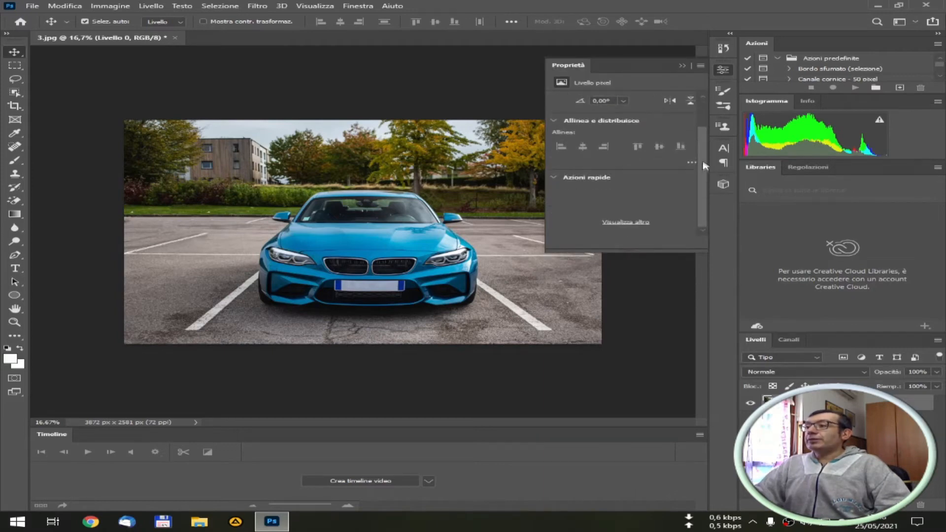
click(633, 224)
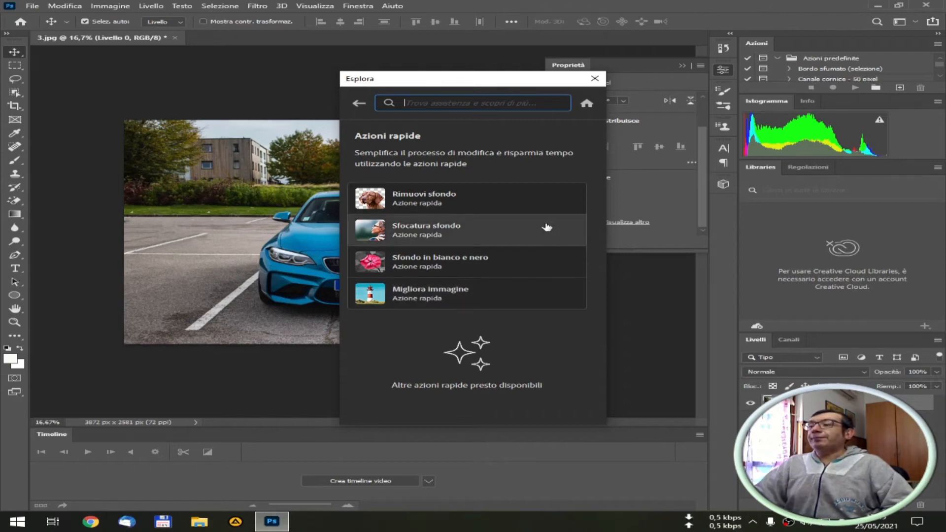
click(433, 200)
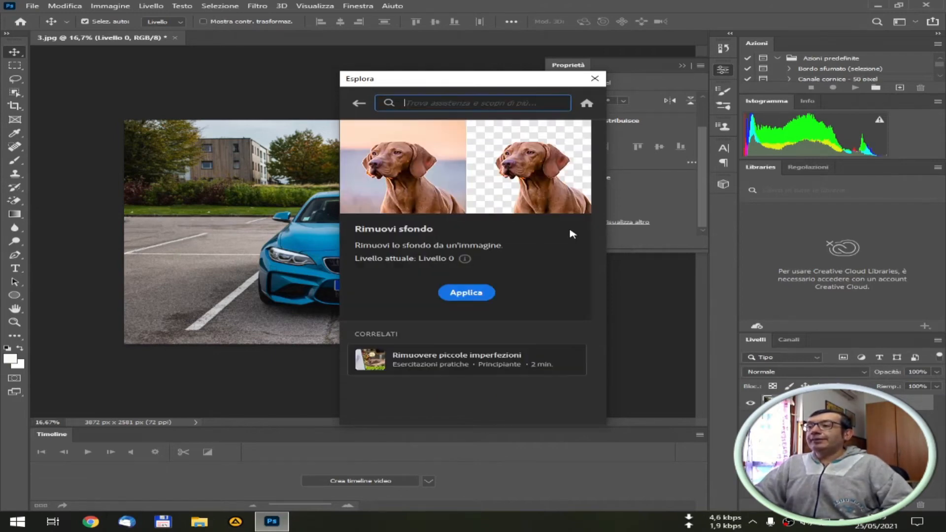
click(467, 293)
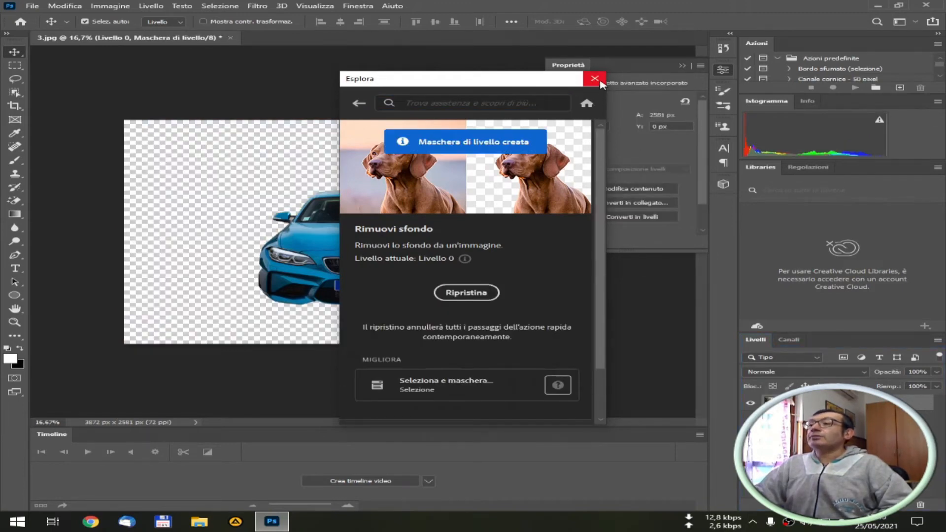
click(595, 79)
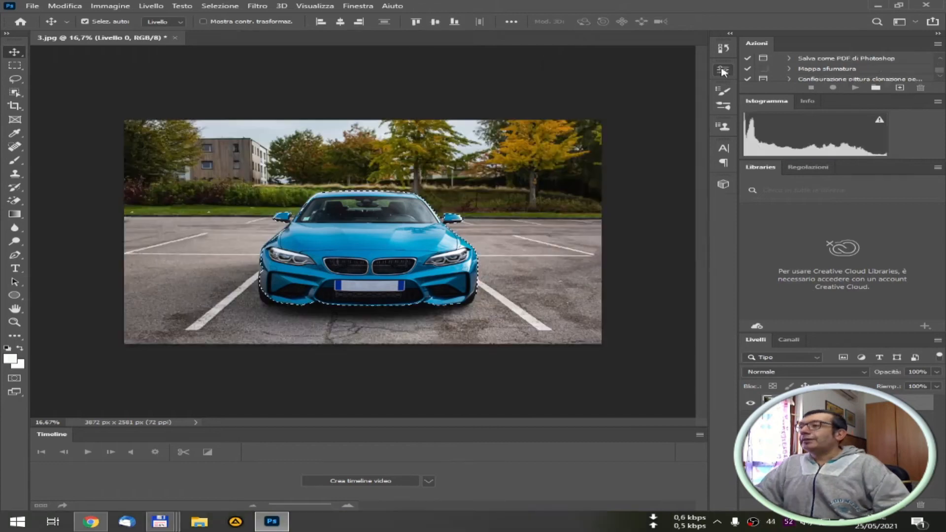
- Open the car layer's smart object contents and blur the background with the Sfocatura sfondo quick action
click(723, 70)
click(639, 158)
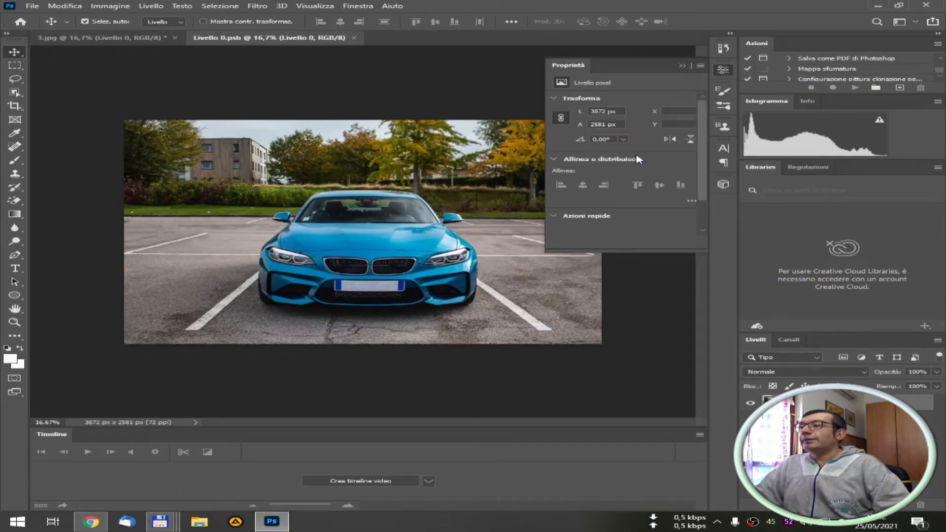
scroll(585, 184, down, 2)
click(585, 180)
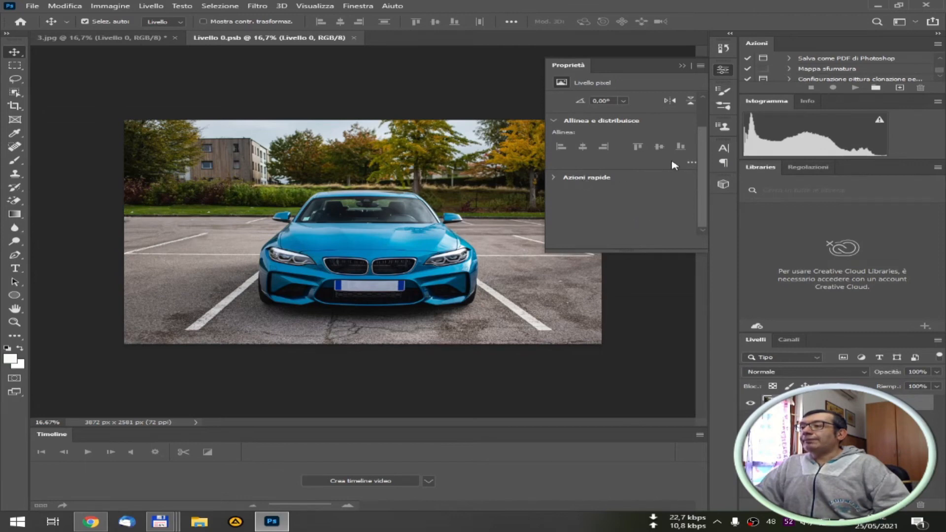
click(665, 177)
click(626, 222)
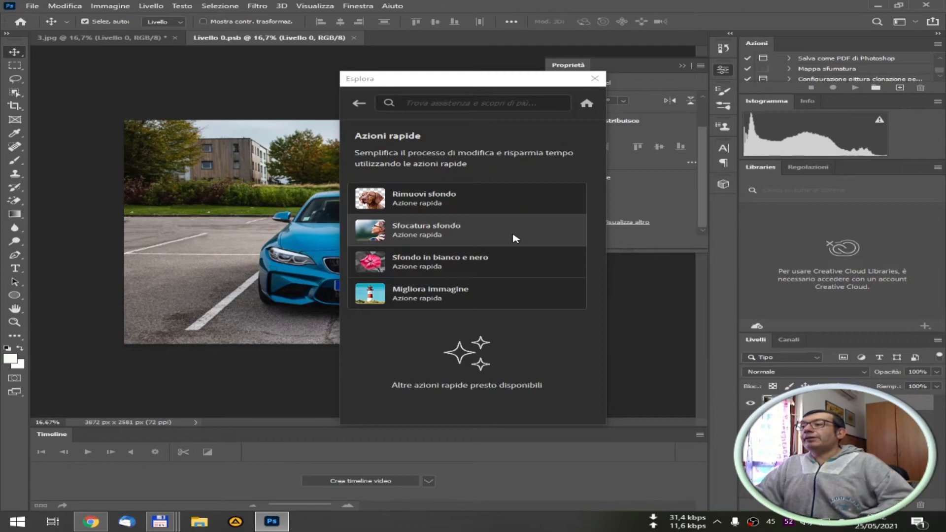
click(467, 232)
click(465, 292)
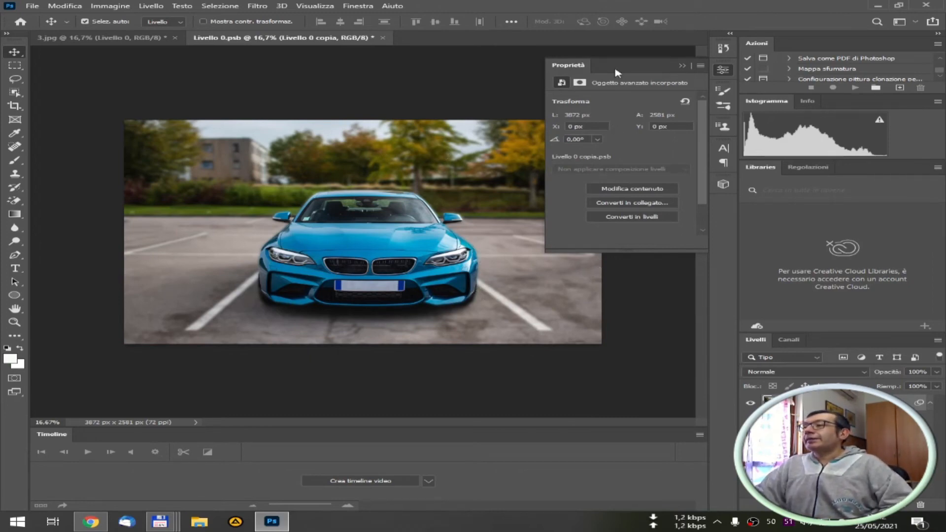
- Open the blurred layer's smart object contents and apply the Sfondo in bianco e nero quick action to the car photo
click(640, 191)
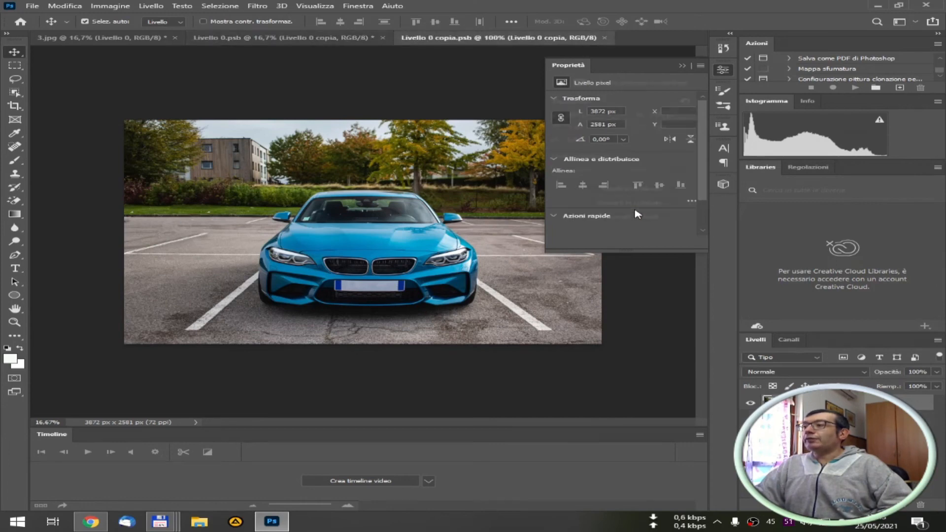
scroll(588, 219, down, 1)
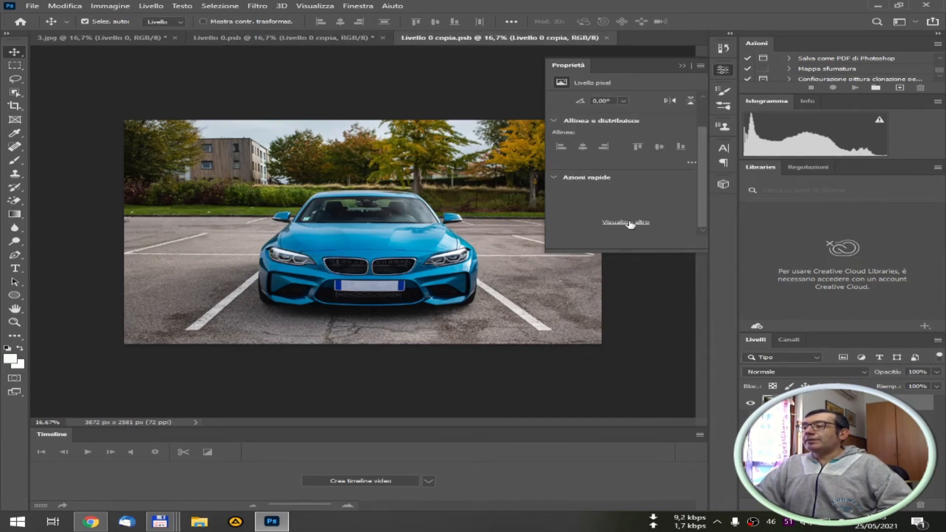
click(630, 223)
click(448, 265)
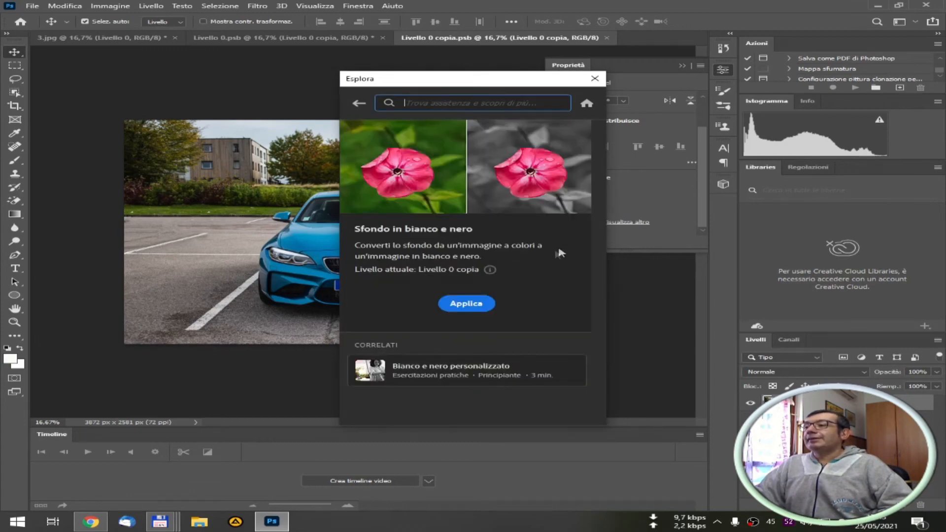
click(467, 305)
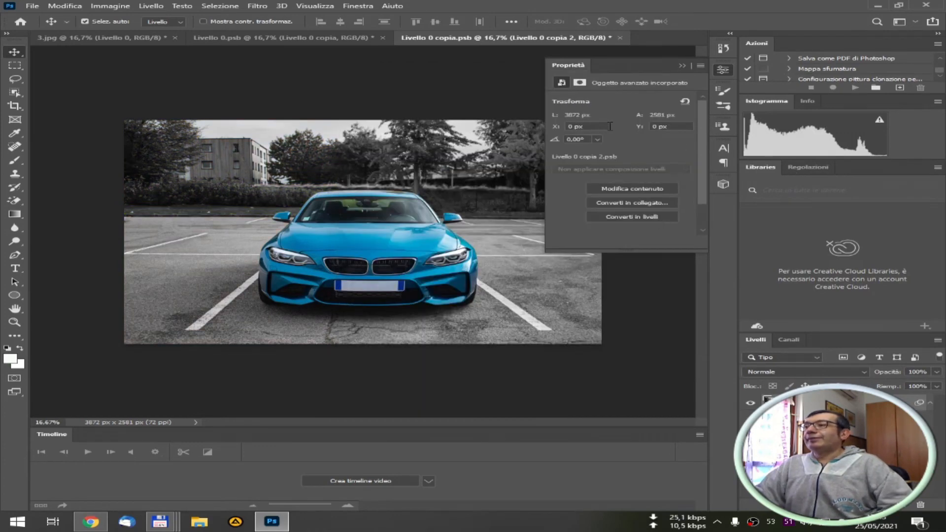
click(683, 65)
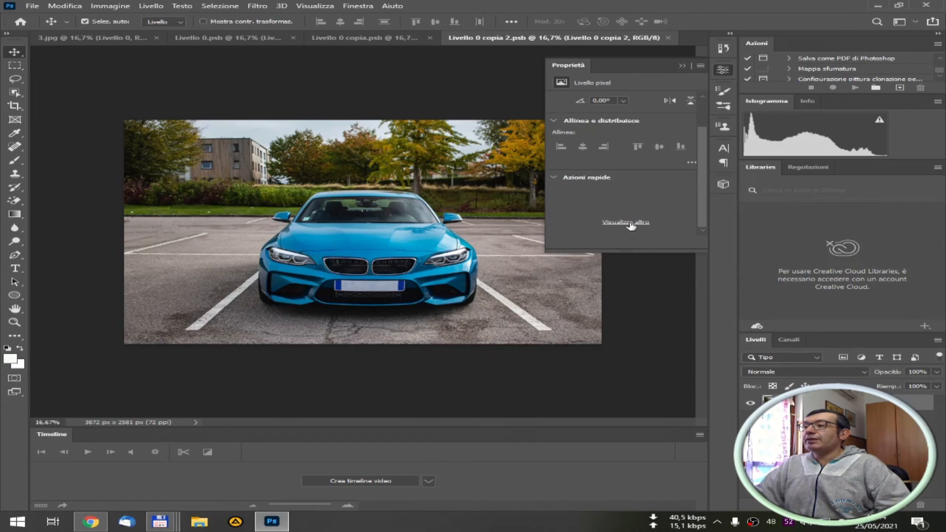
- Enhance the full-colour car photo with the Migliora immagine quick action and leave the whole image in view
click(626, 222)
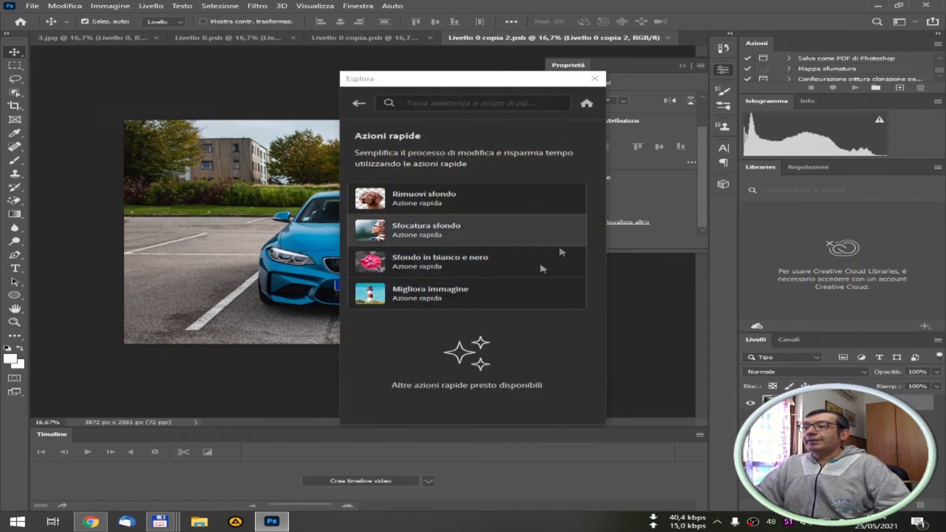
click(441, 298)
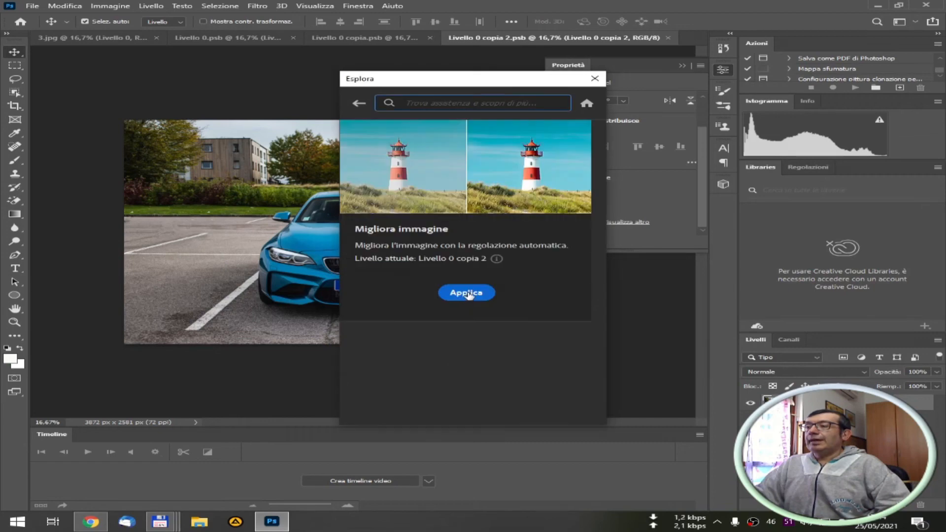
click(468, 293)
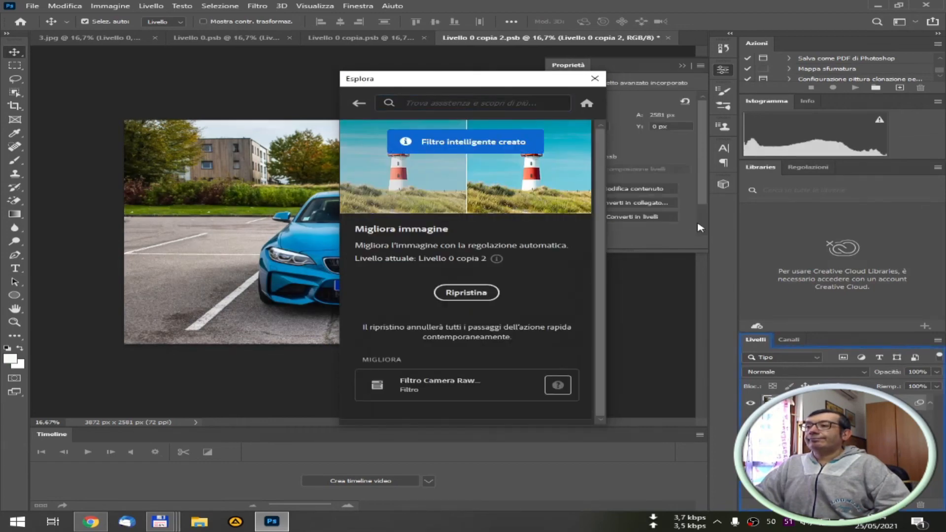
click(595, 80)
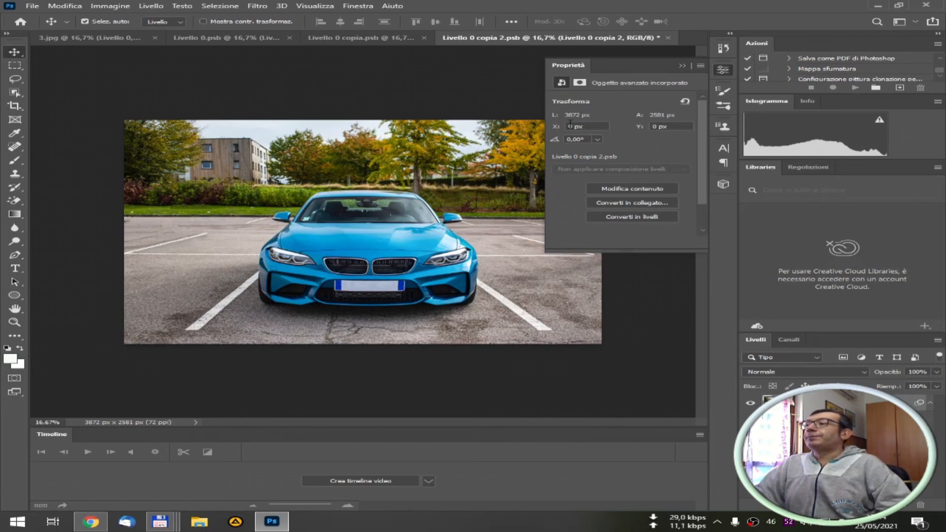
click(517, 207)
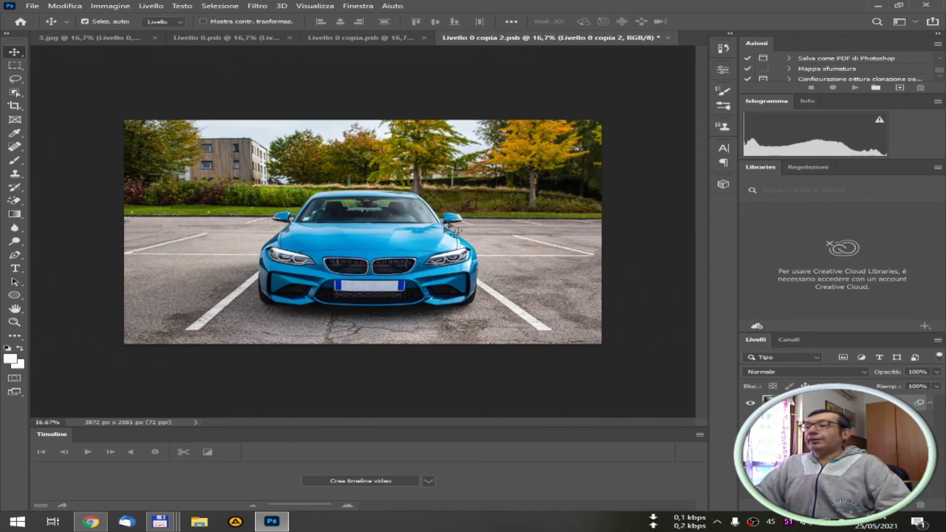